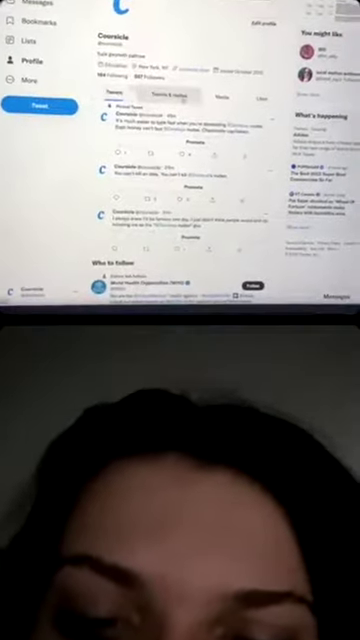
Move from the Coursicle profile's Tweets & replies to the Twitter Notifications feed.
{"action": "left_click", "coordinate": [36, 20]}
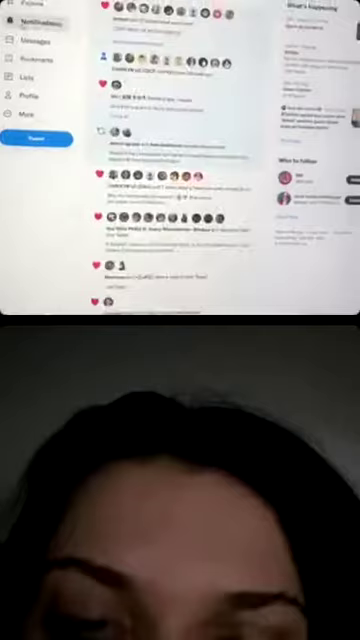